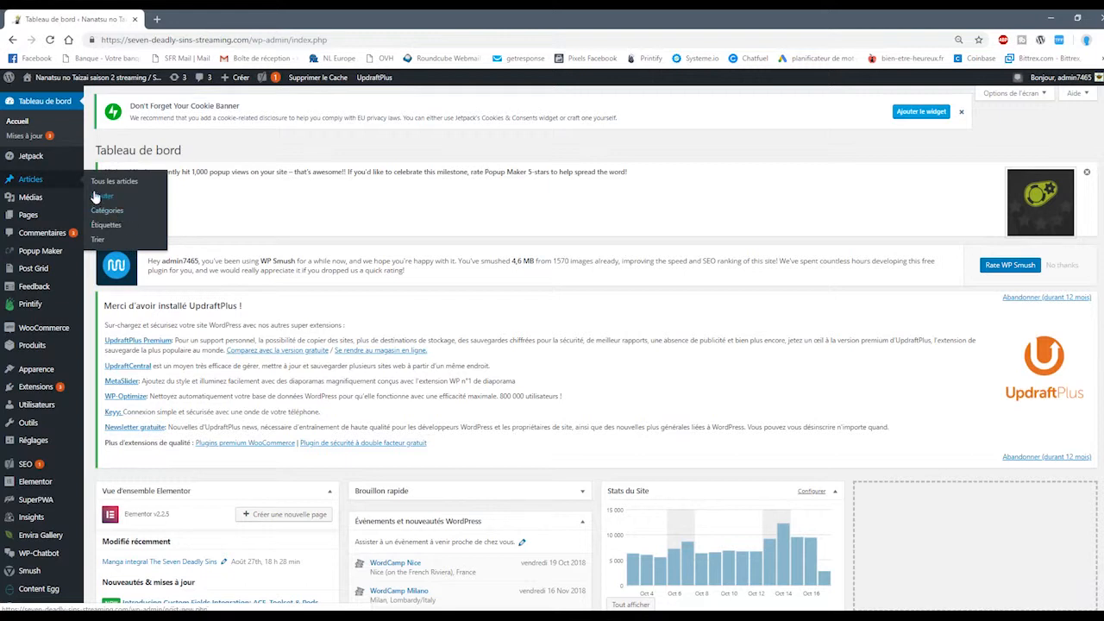
Look through the list of all articles and start a new article
left_click(51, 178)
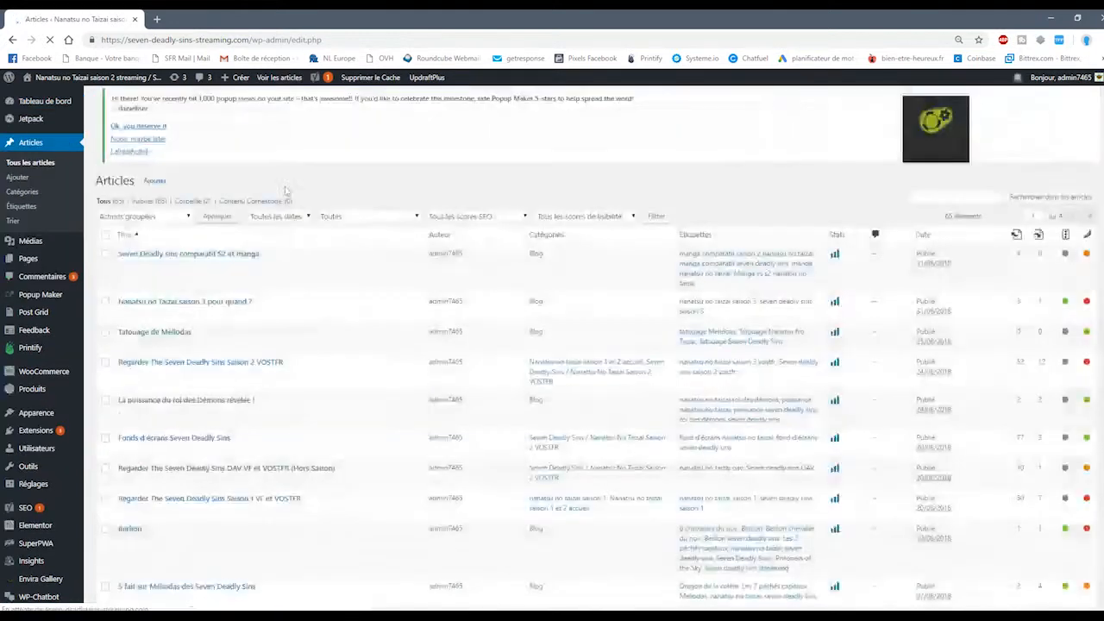
scroll(444, 351, "down", 3)
scroll(444, 351, "down", 5)
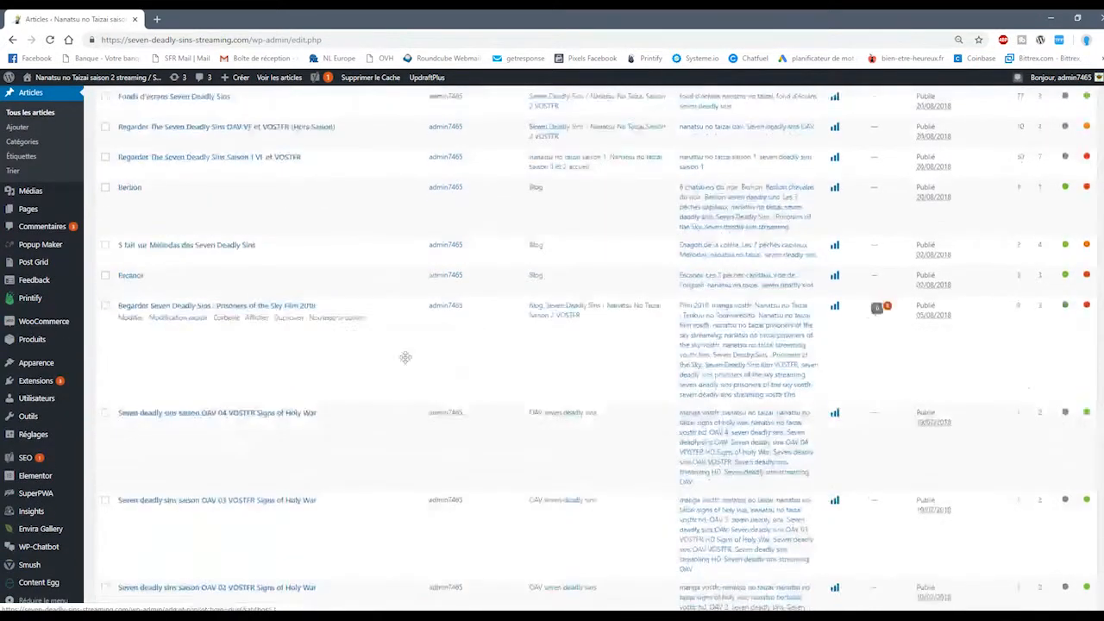
scroll(431, 271, "up", 10)
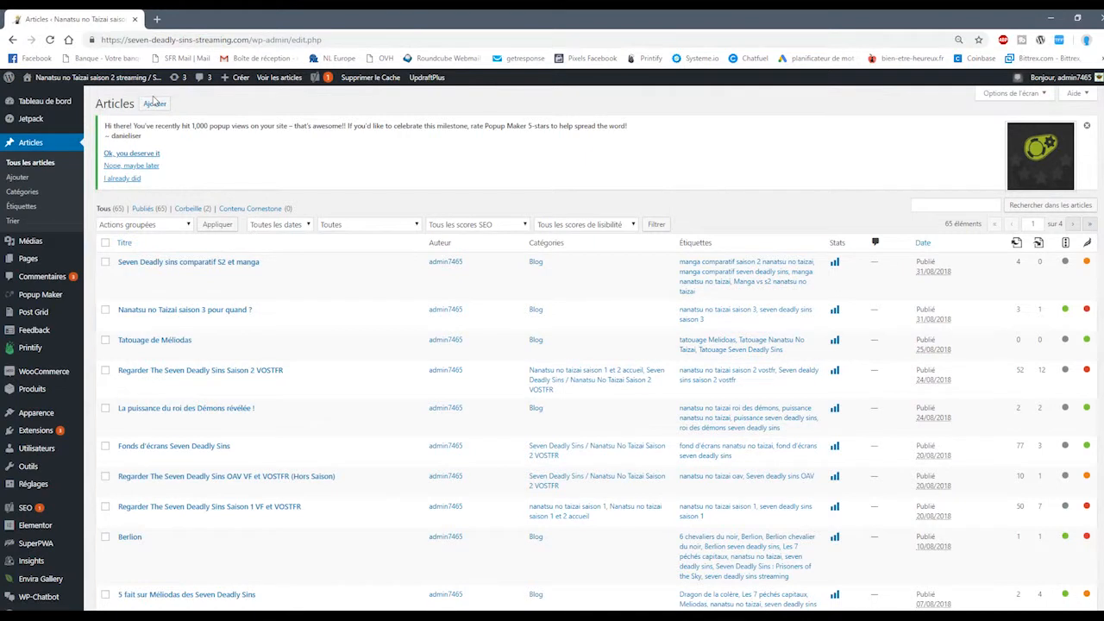
left_click(154, 103)
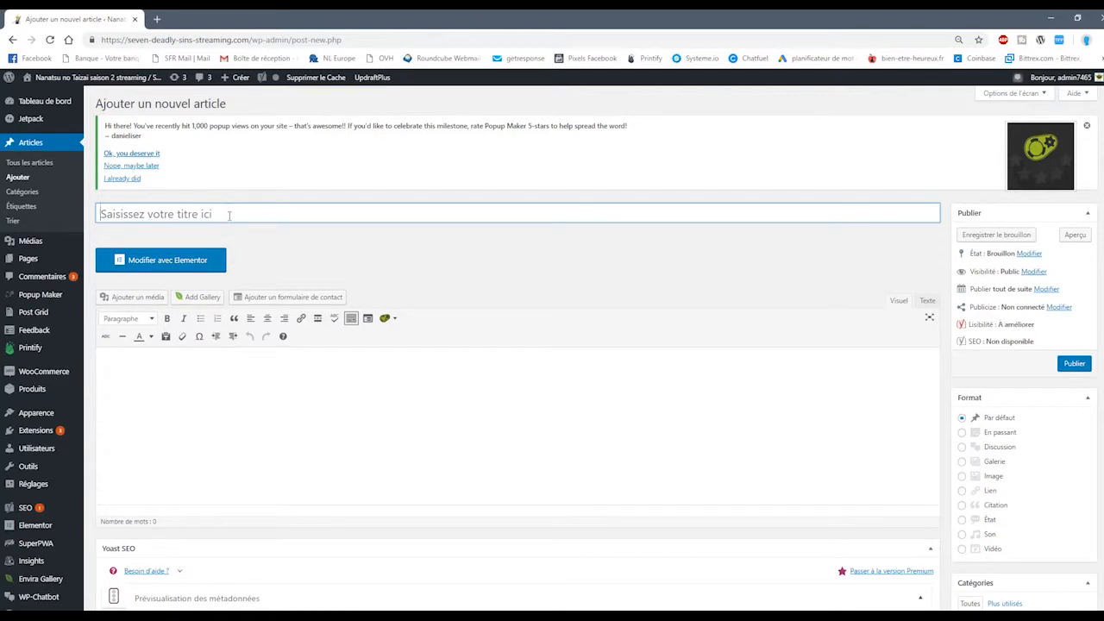
Give the new article the title TITRE and write ARTICLE as its body text
type("TITREE")
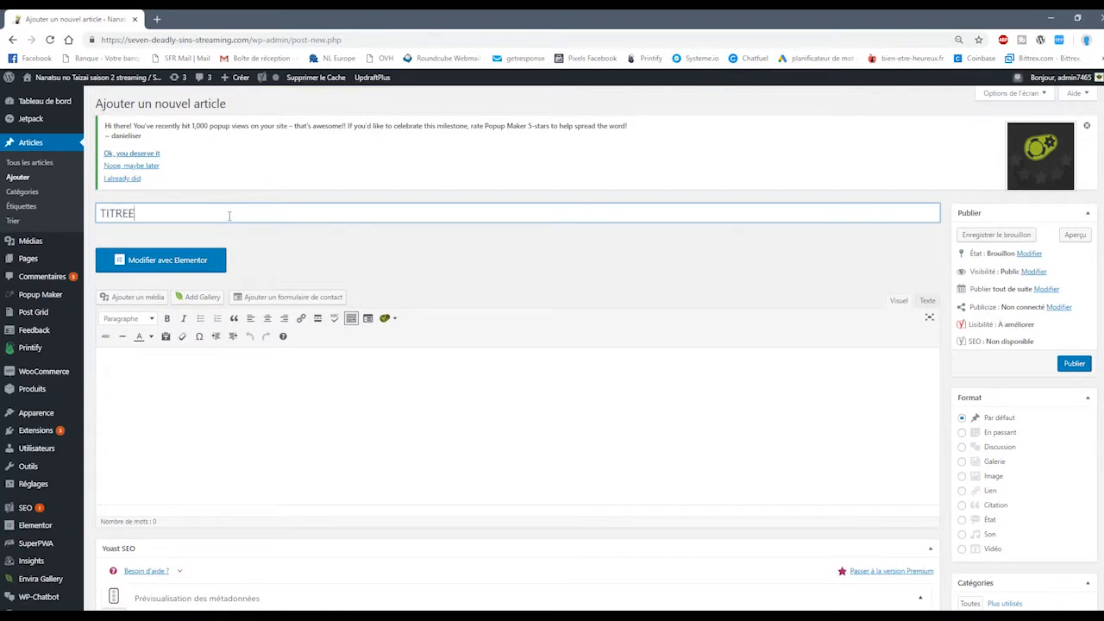
left_click(231, 447)
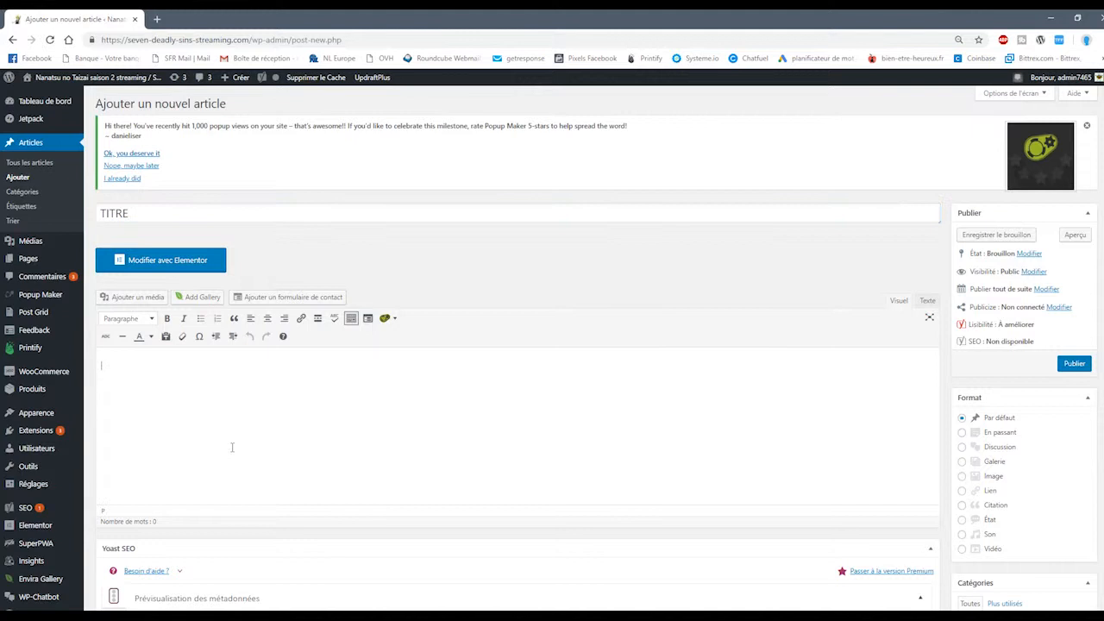
type("ARTICLE")
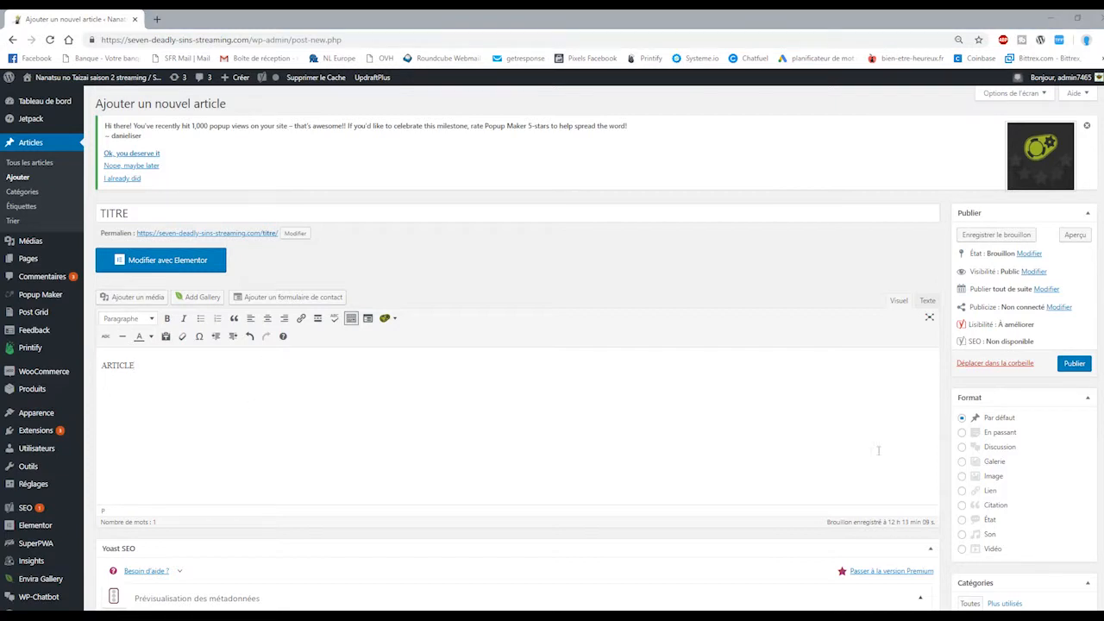
left_click(562, 401)
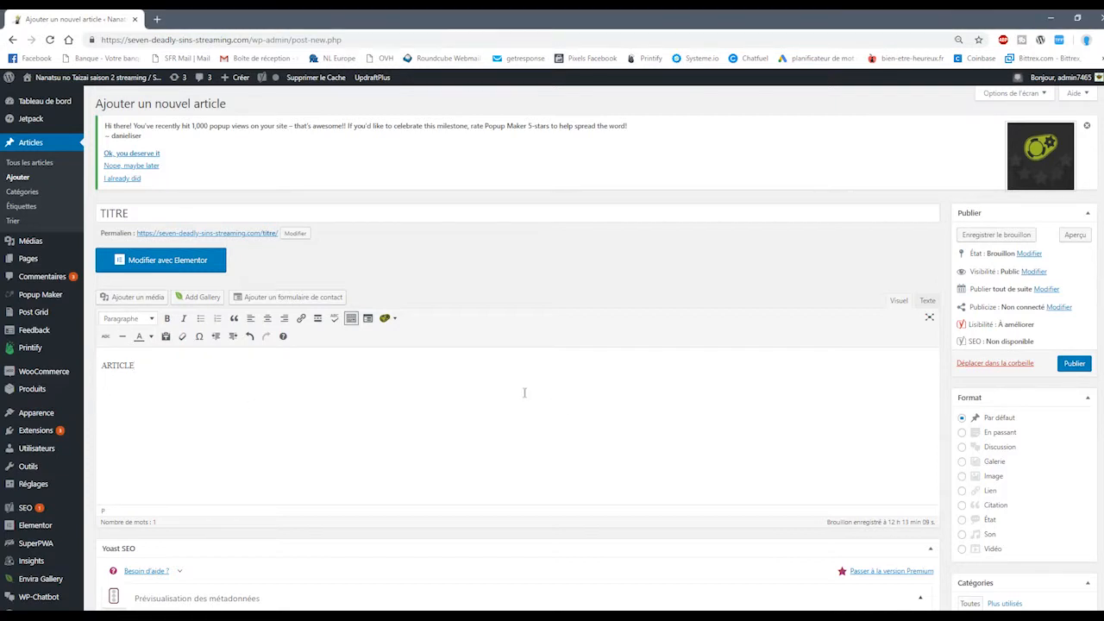
Format the ARTICLE line as a large heading and add the paragraph "ddazdazda" below it
left_click(150, 319)
left_click(193, 362)
double_click(208, 368)
left_click(245, 412)
key("Return")
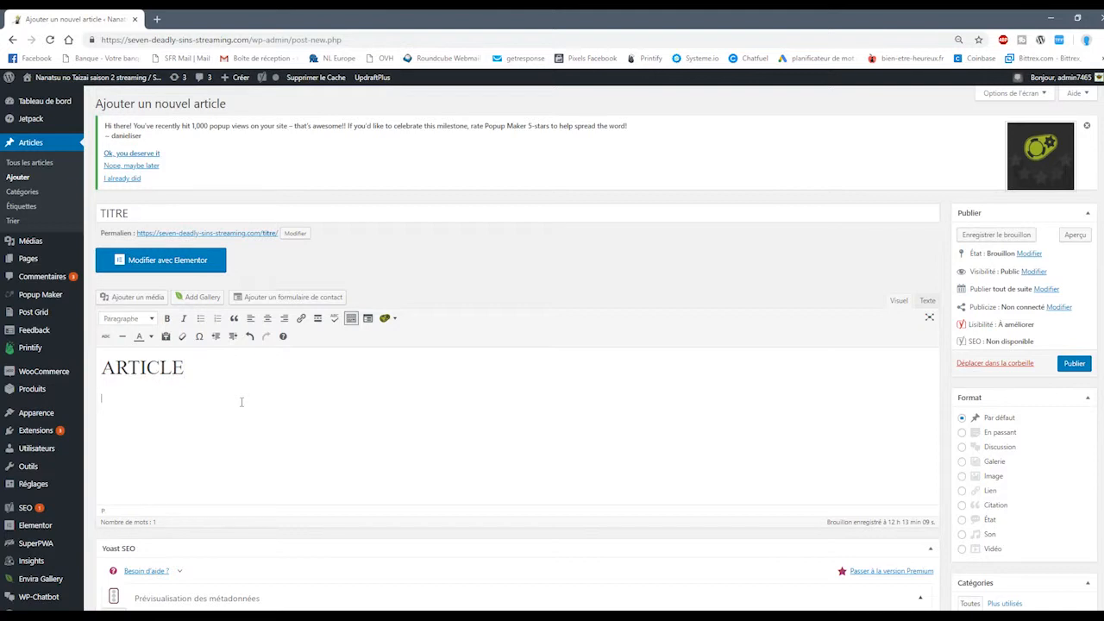
type("ddazdazda")
View the media library available for the article and close it without inserting an image
left_click(140, 298)
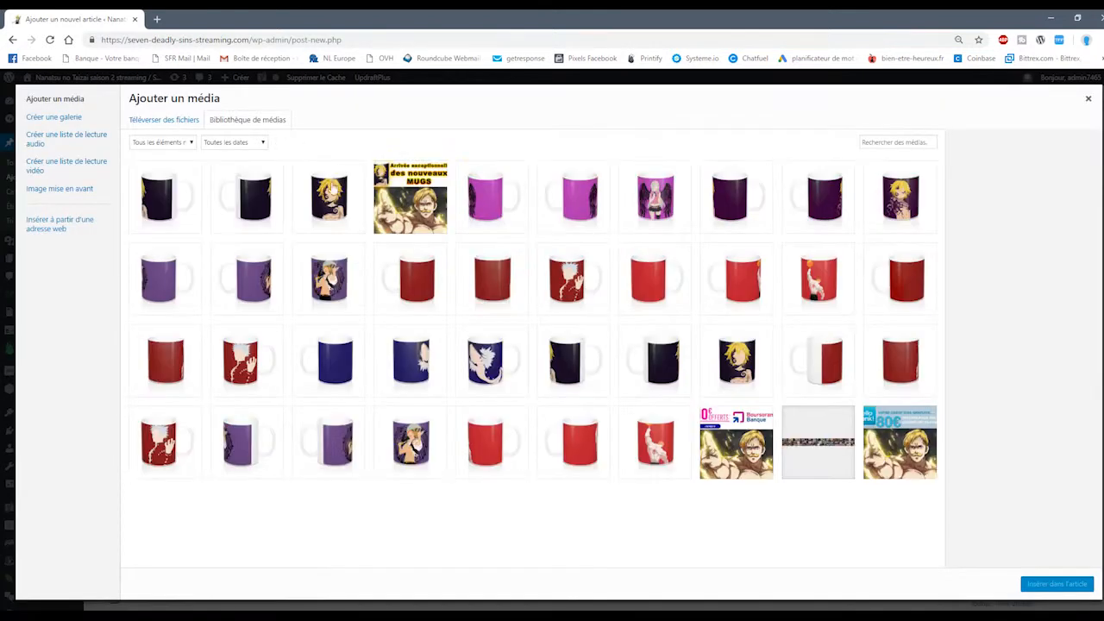
left_click(1089, 98)
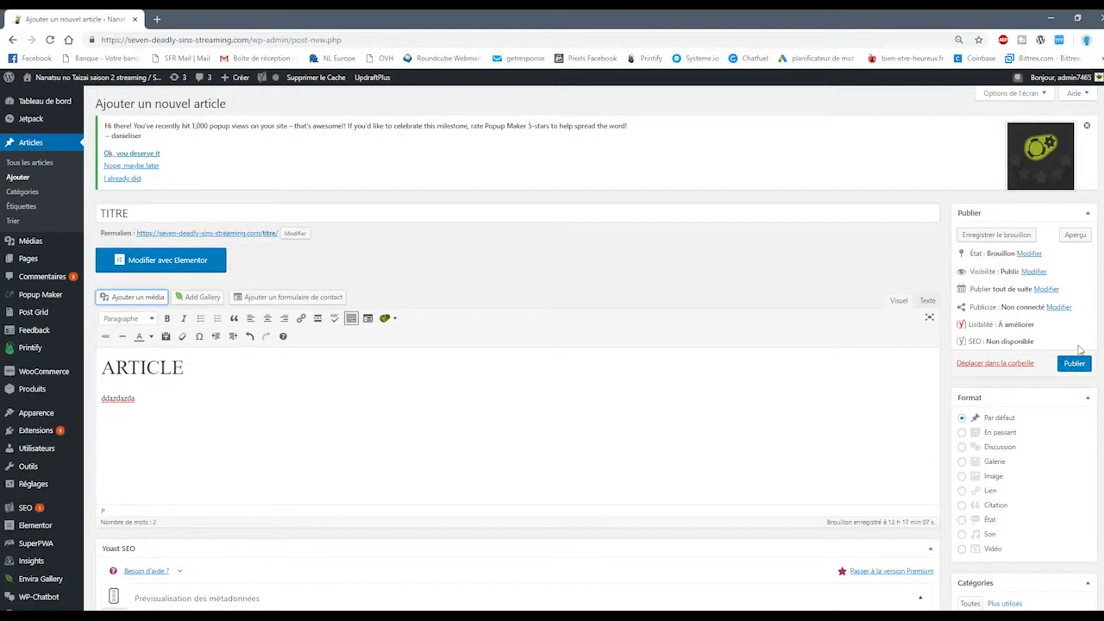
Add the tag "chien" to the article and remove it again
scroll(781, 459, "down", 5)
scroll(983, 462, "down", 1)
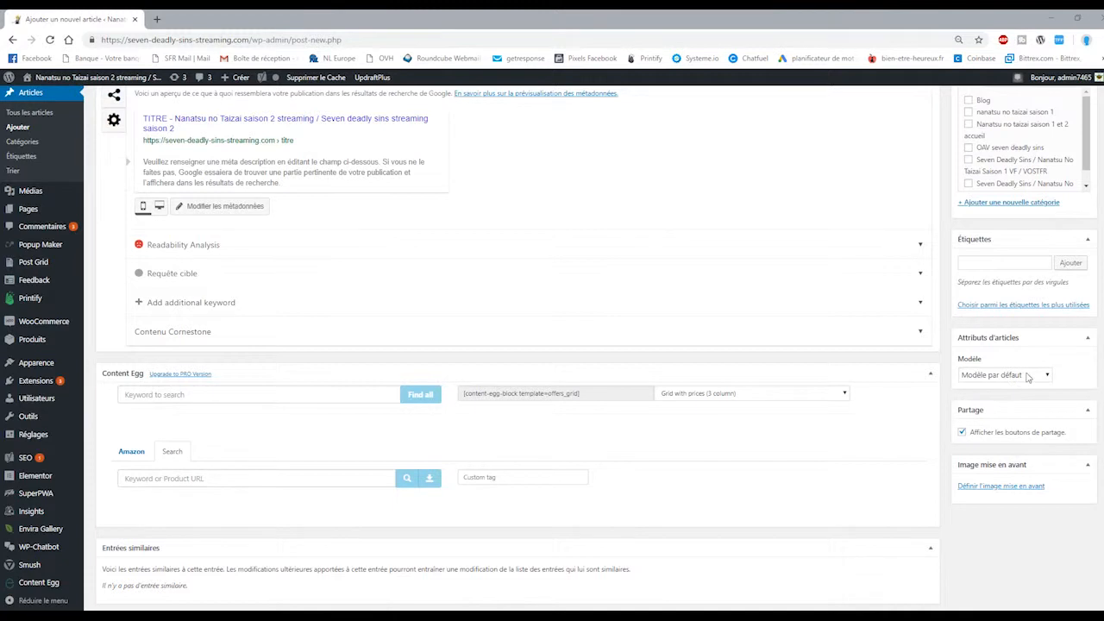
left_click(997, 264)
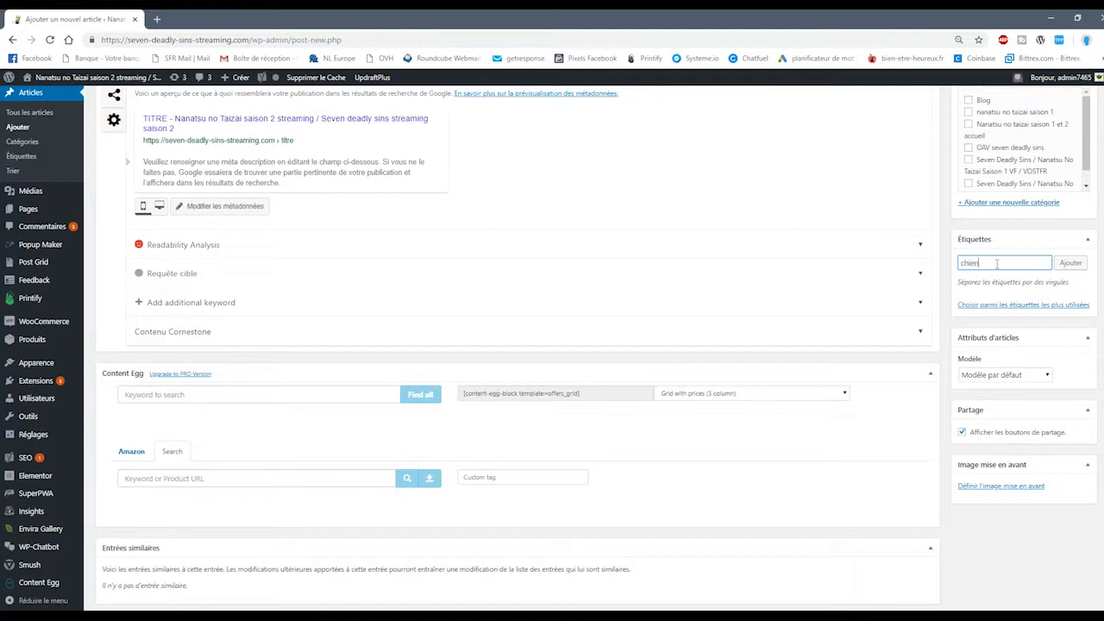
key("Return")
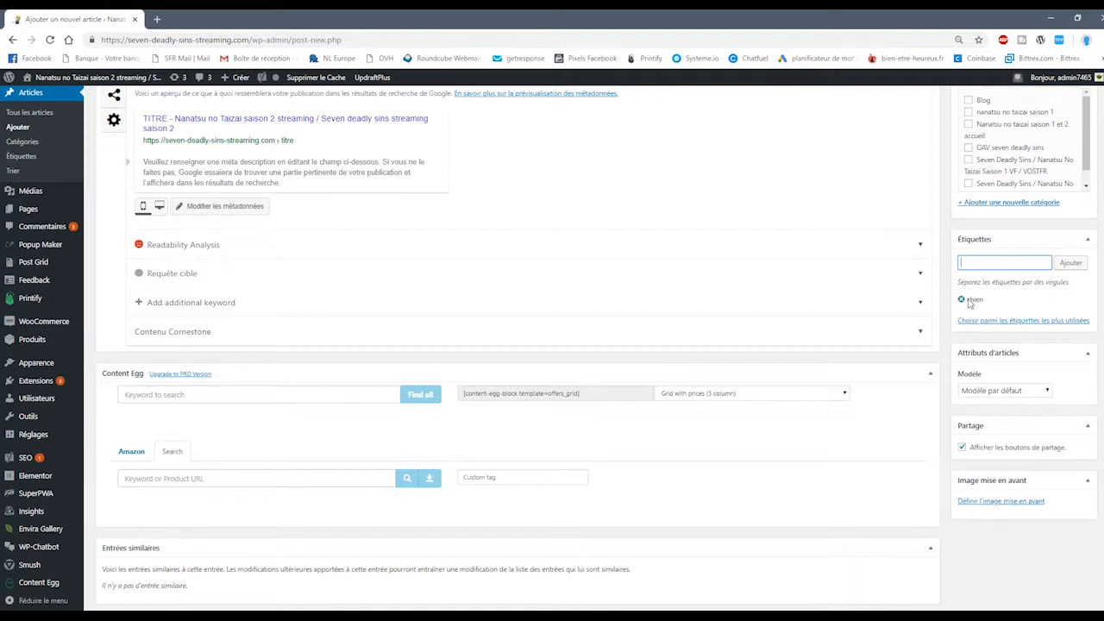
left_click(961, 300)
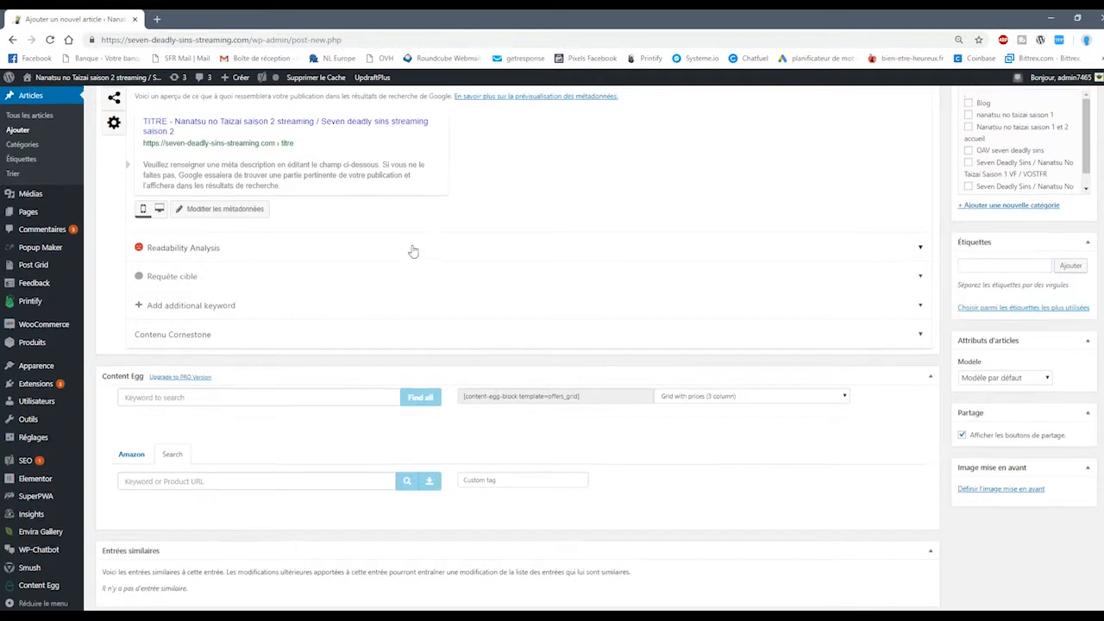
Examine the article's editing area, its format options and the list of available categories
scroll(618, 340, "up", 3)
scroll(323, 322, "up", 3)
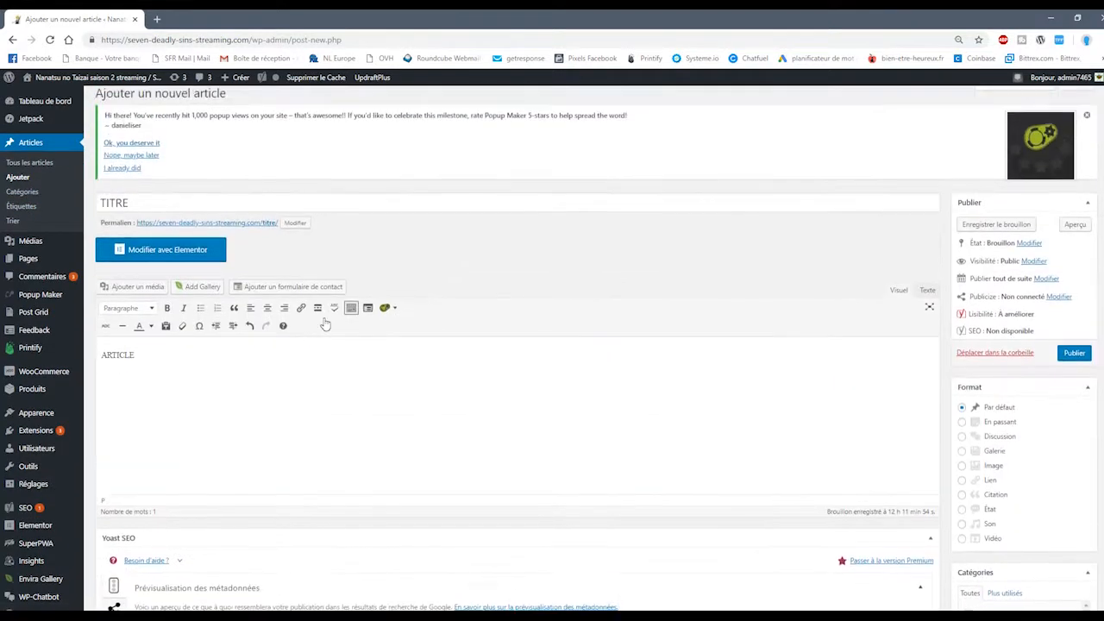
scroll(323, 323, "down", 3)
scroll(989, 369, "down", 2)
scroll(1078, 358, "up", 2)
scroll(988, 362, "down", 2)
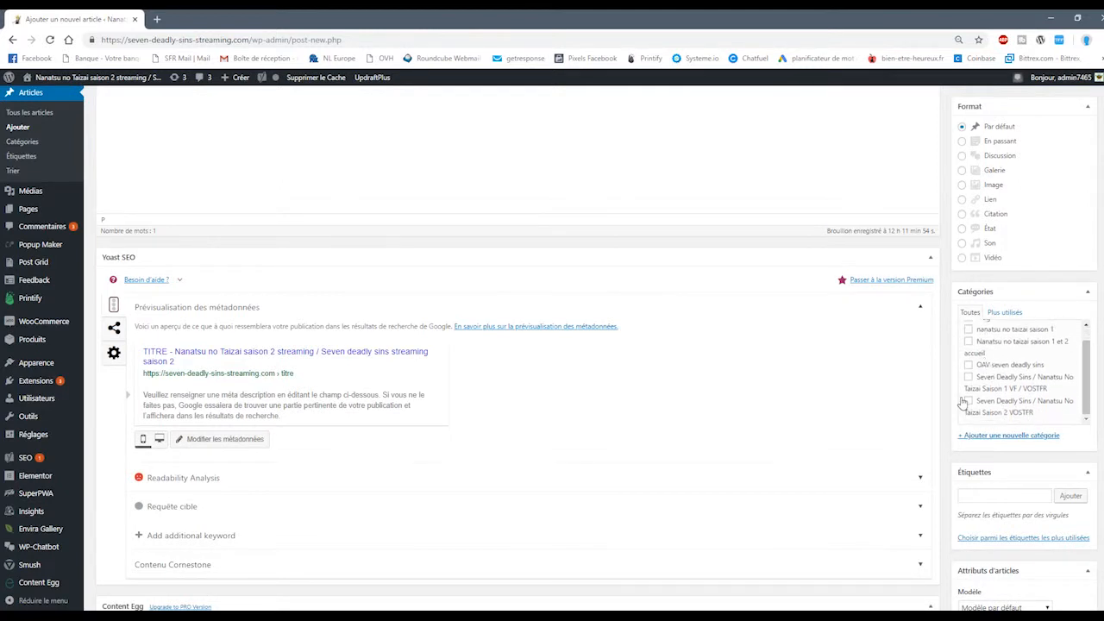
scroll(949, 397, "up", 4)
scroll(935, 393, "down", 3)
scroll(934, 393, "down", 2)
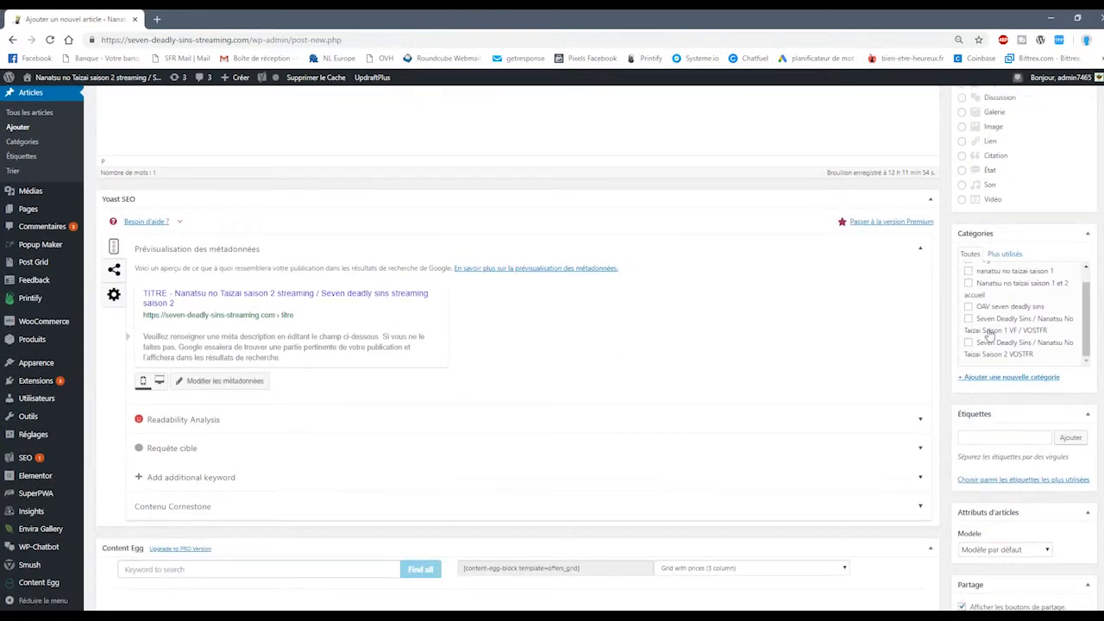
scroll(993, 333, "up", 1)
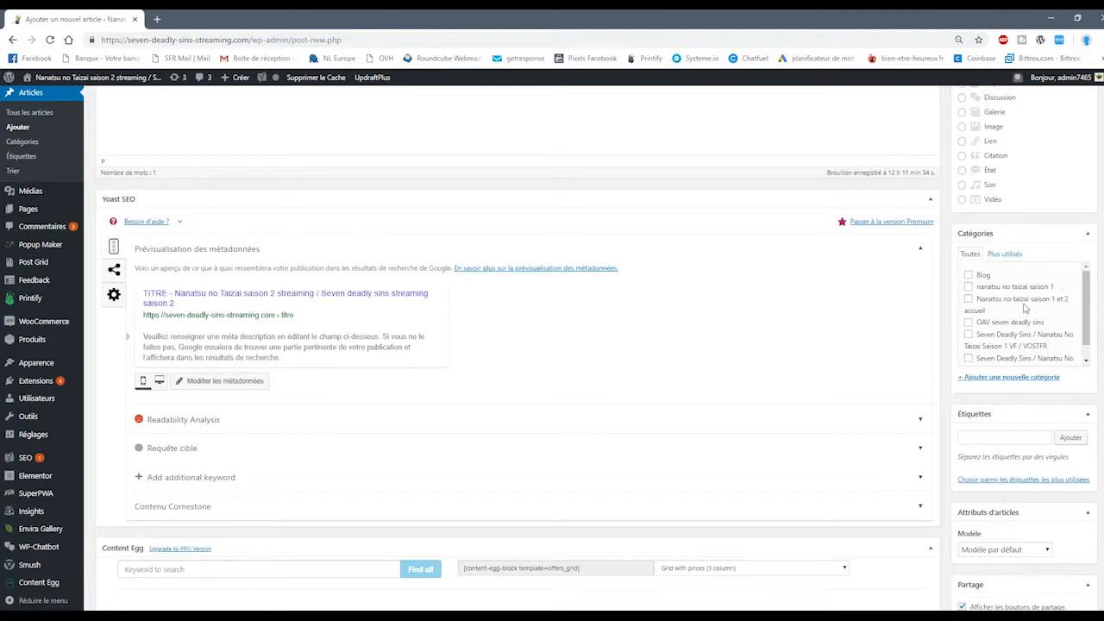
scroll(580, 214, "up", 2)
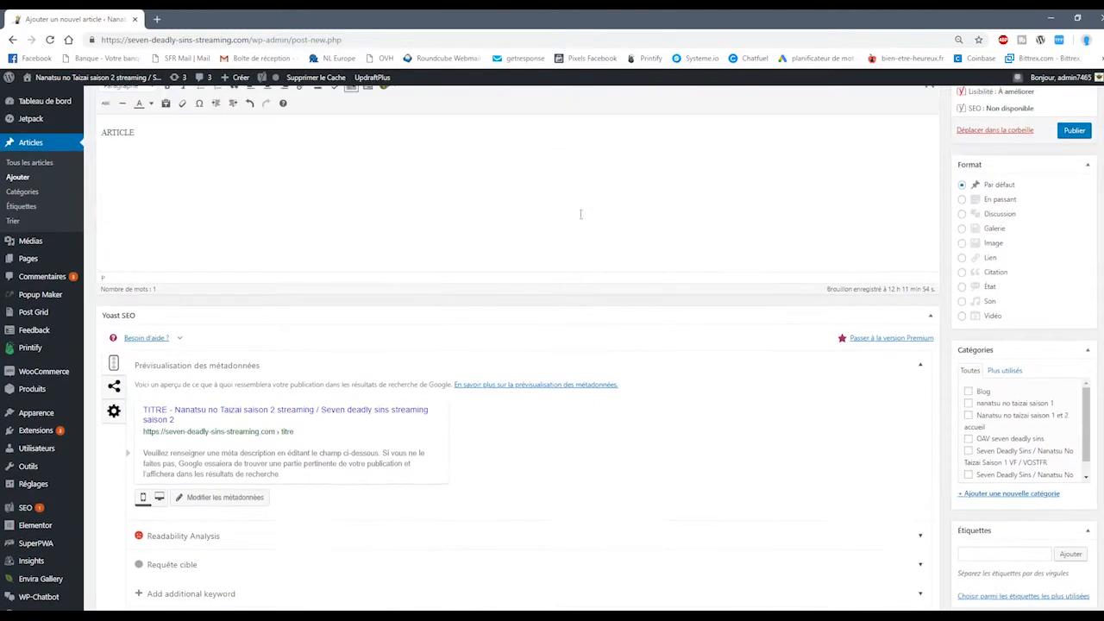
scroll(684, 284, "up", 3)
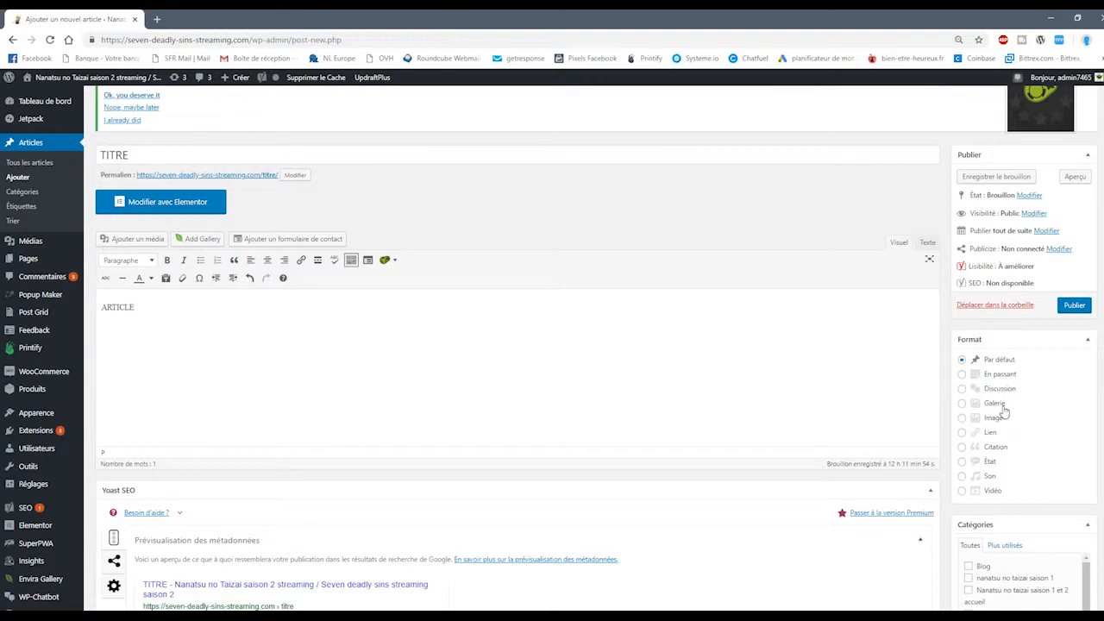
scroll(1000, 518, "down", 2)
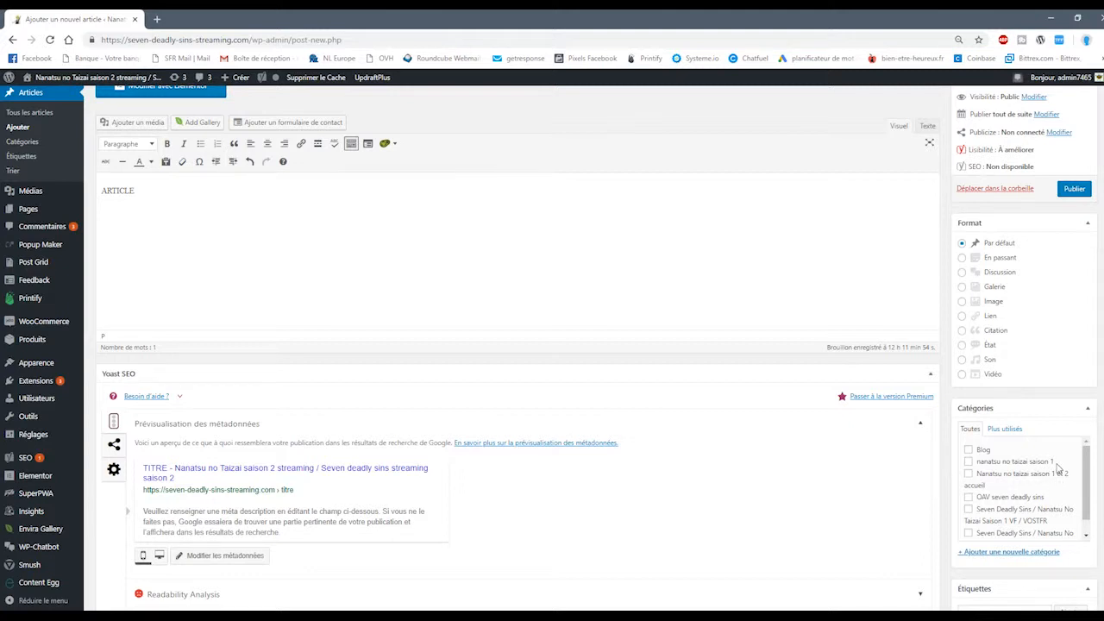
Try the category "nanatsu no taizai saison 1" and assign the article to the Blog category instead
left_click(968, 463)
left_click(969, 462)
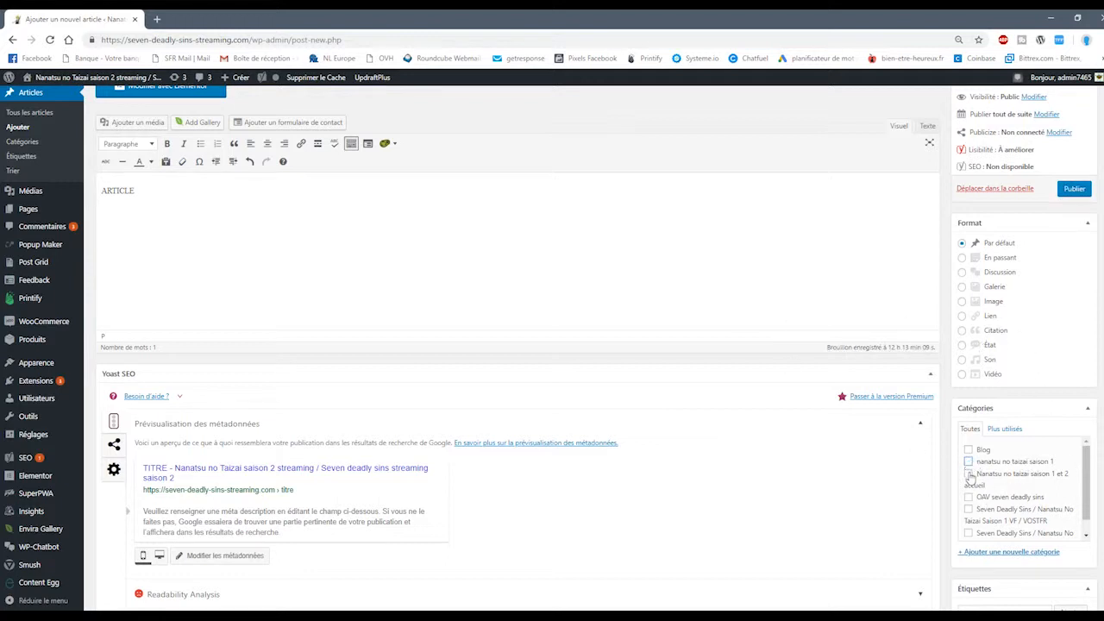
left_click(969, 449)
Open the public site in a separate tab and look through the articles on its Blog category page
scroll(530, 272, "up", 3)
left_click(123, 89)
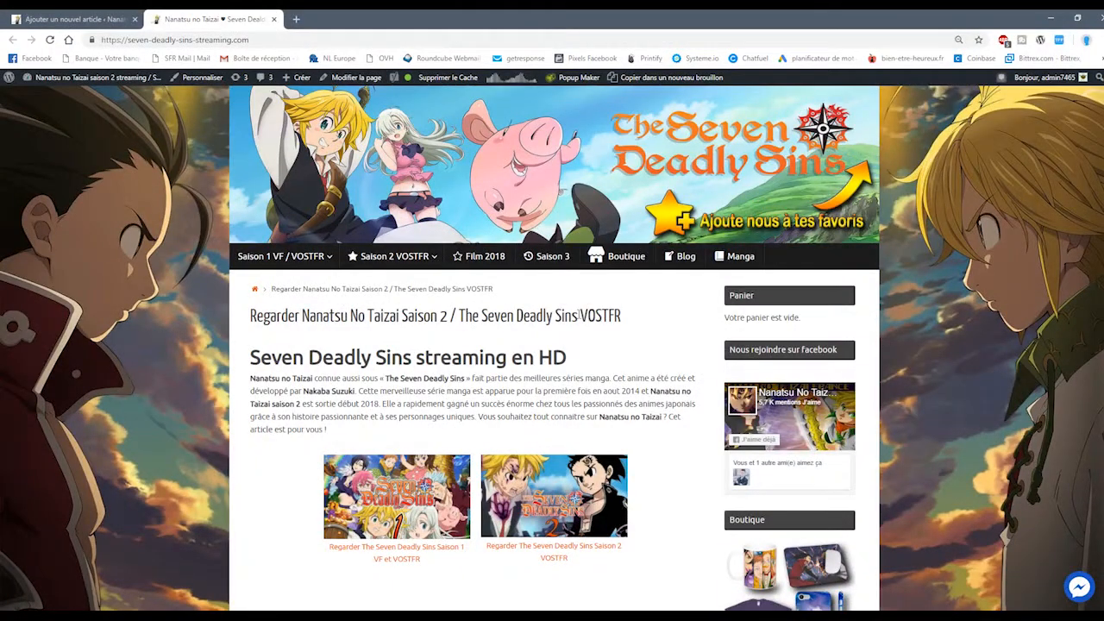
left_click(684, 260)
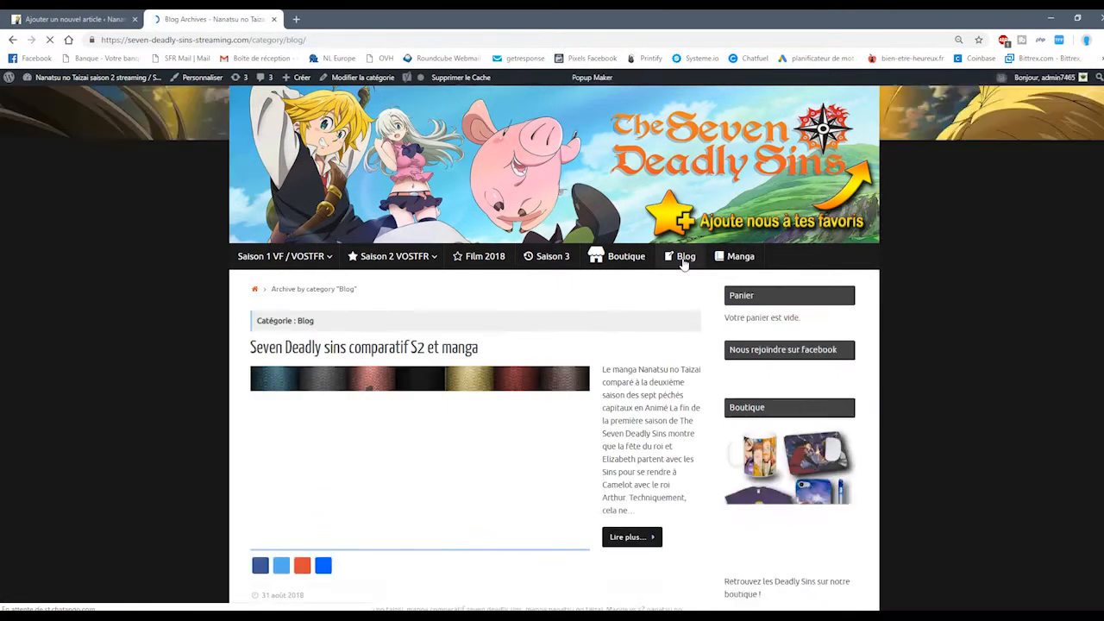
scroll(400, 347, "down", 3)
scroll(400, 347, "down", 15)
scroll(385, 182, "down", 8)
scroll(385, 182, "up", 15)
scroll(474, 168, "up", 10)
Open the Saison 1 VF / VOSTFR page and examine its episode grid and the submenus of both seasons
left_click(296, 257)
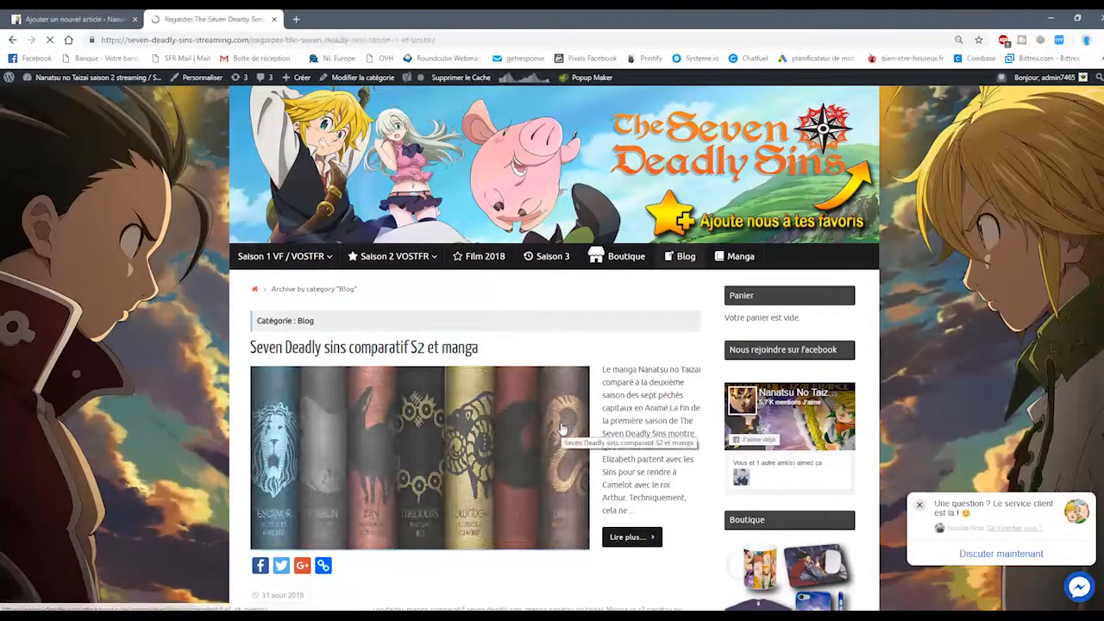
scroll(362, 345, "down", 2)
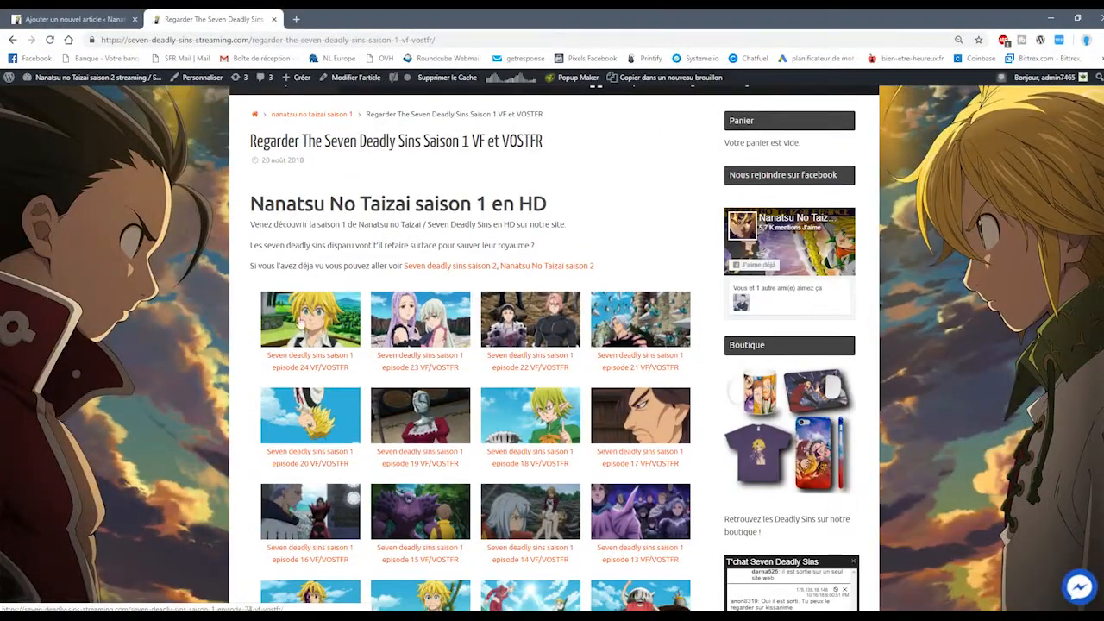
scroll(510, 169, "down", 2)
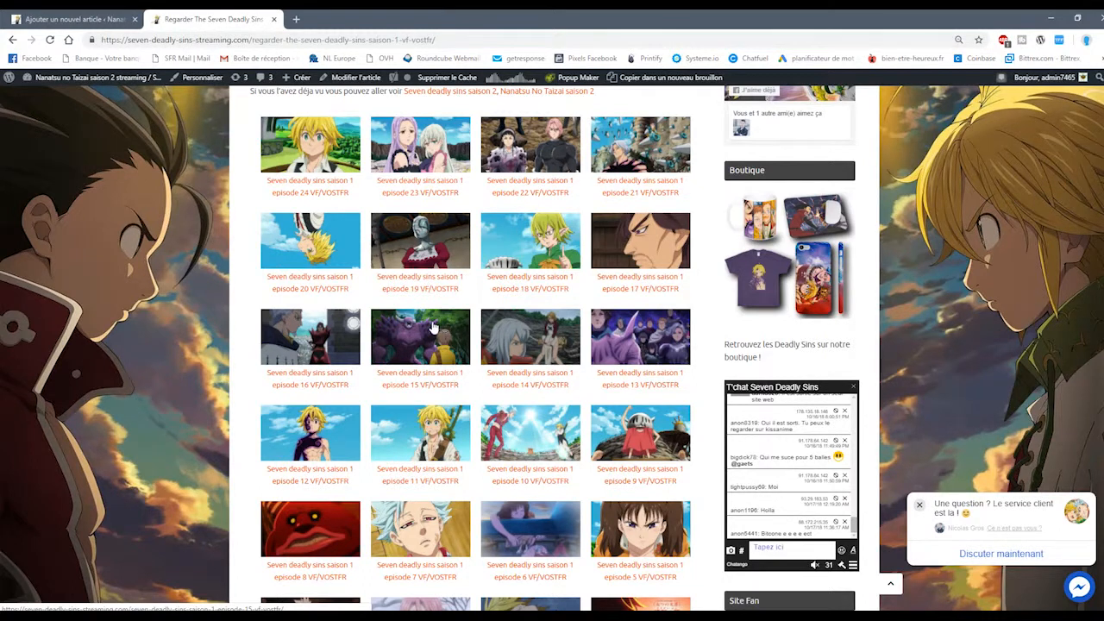
scroll(442, 325, "up", 2)
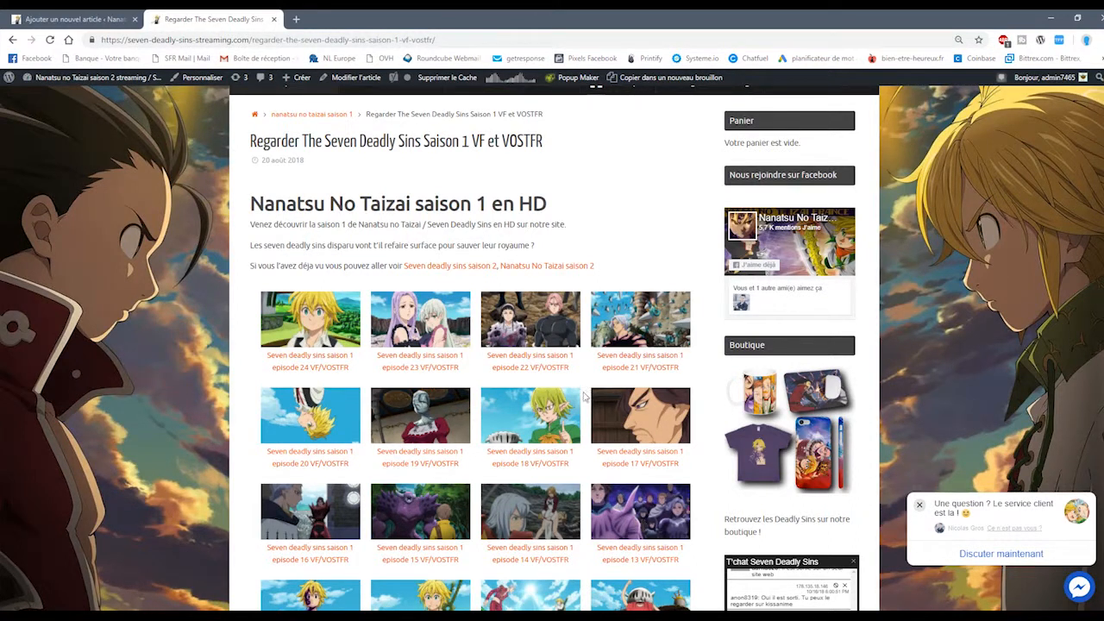
scroll(574, 389, "up", 2)
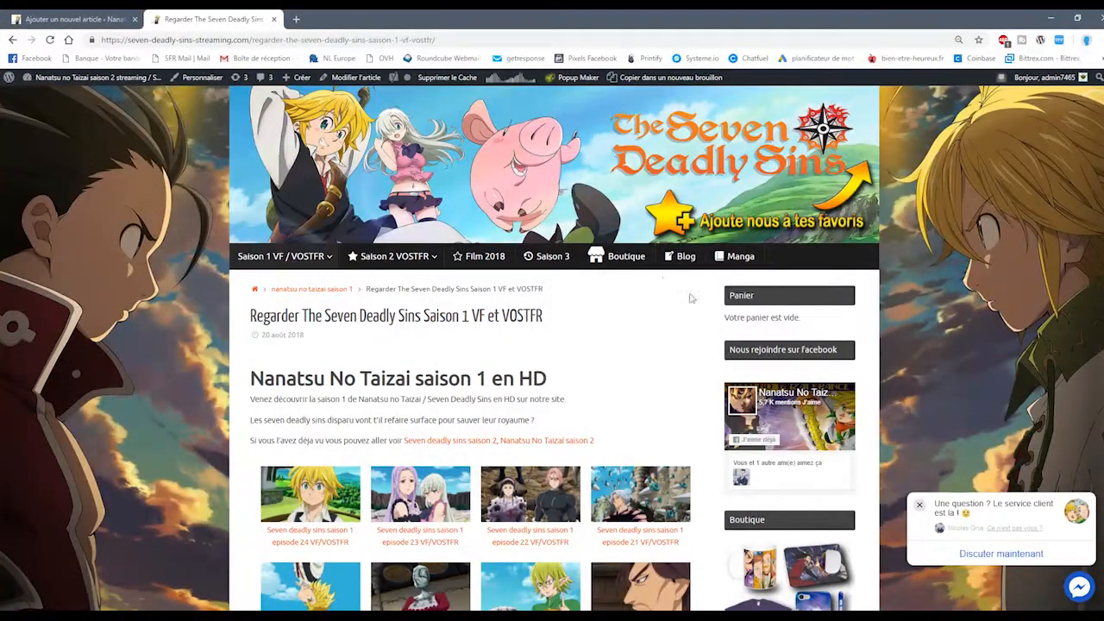
mouse_move(270, 260)
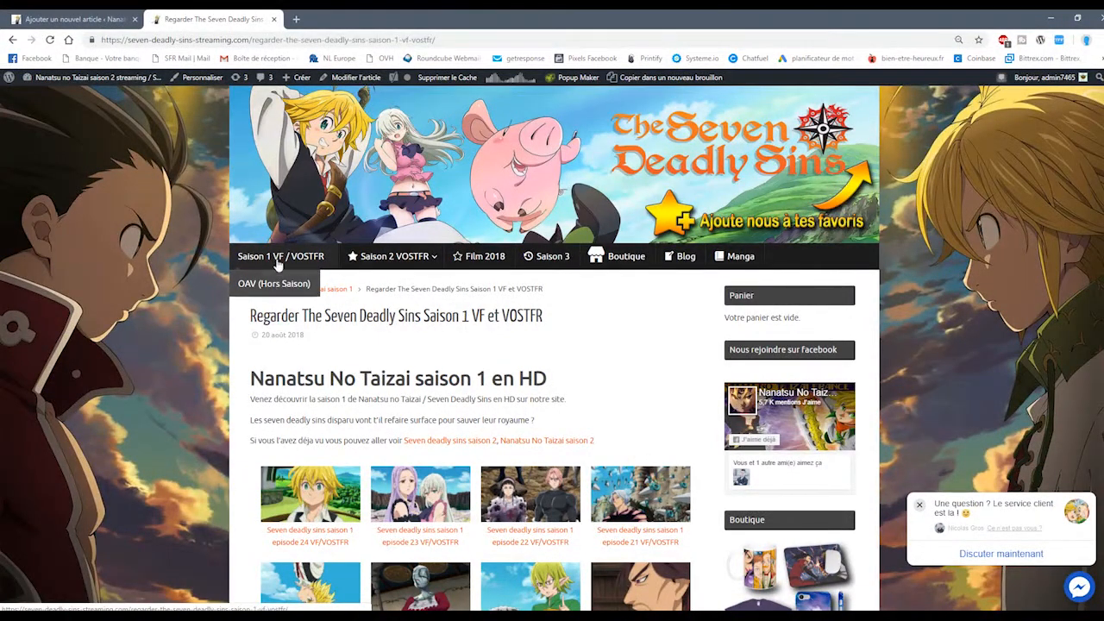
mouse_move(405, 264)
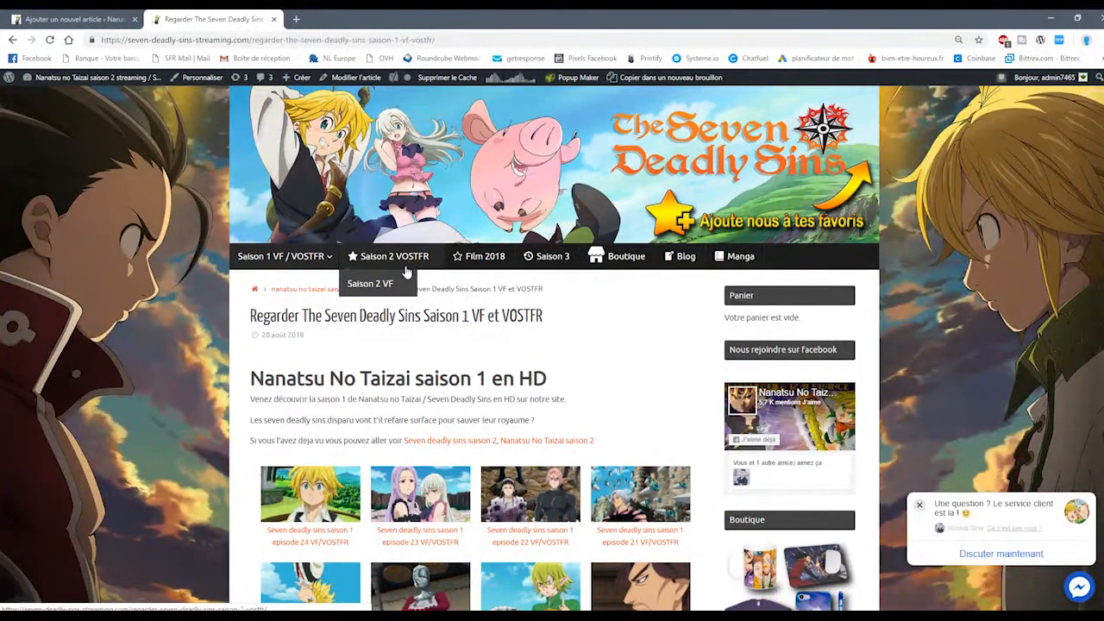